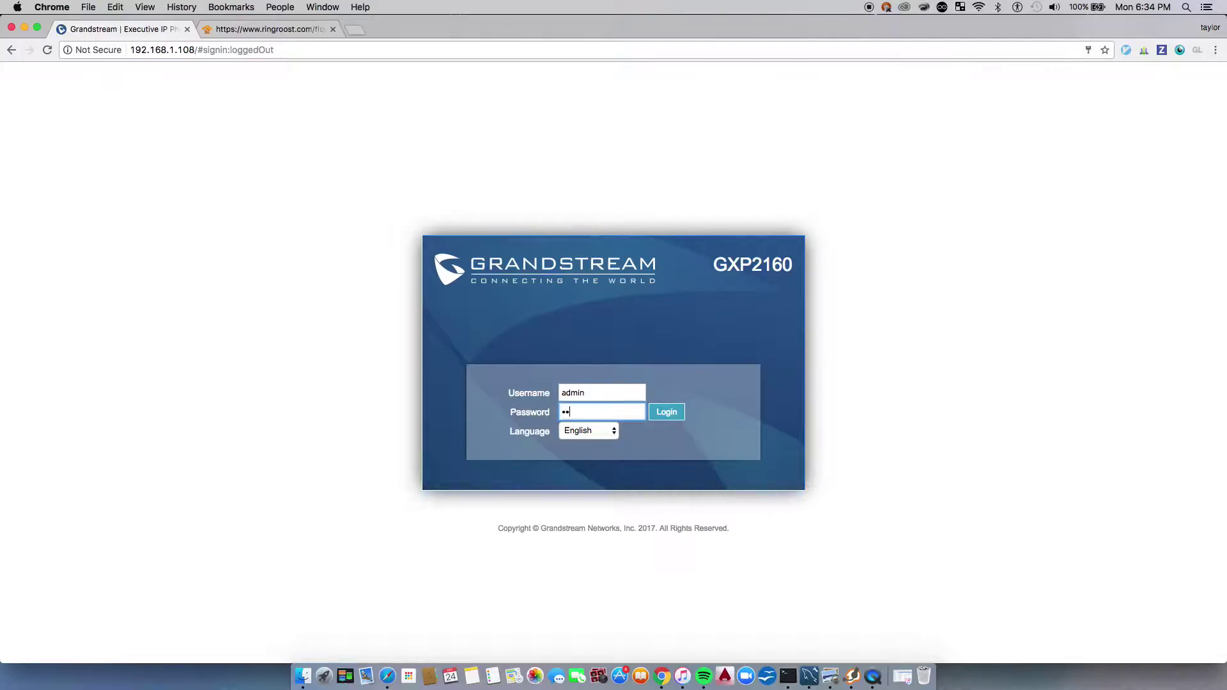
Sign in as admin, landing on the account status overview
key(Return)
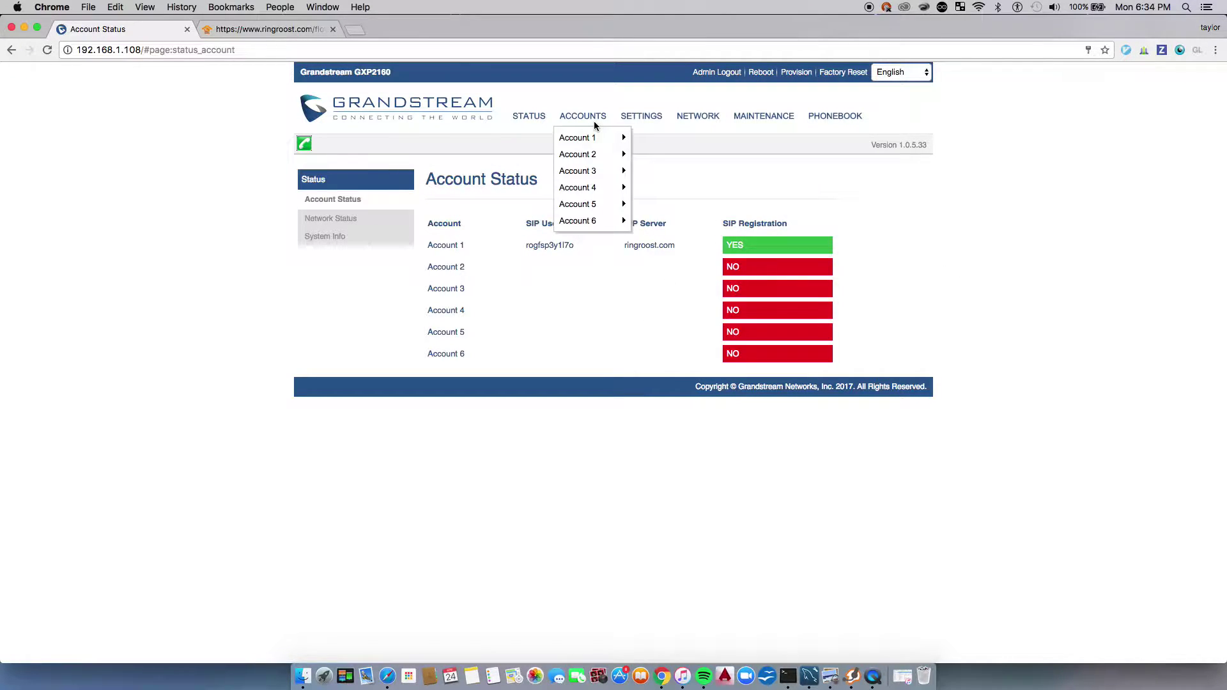
mouse_move(579, 138)
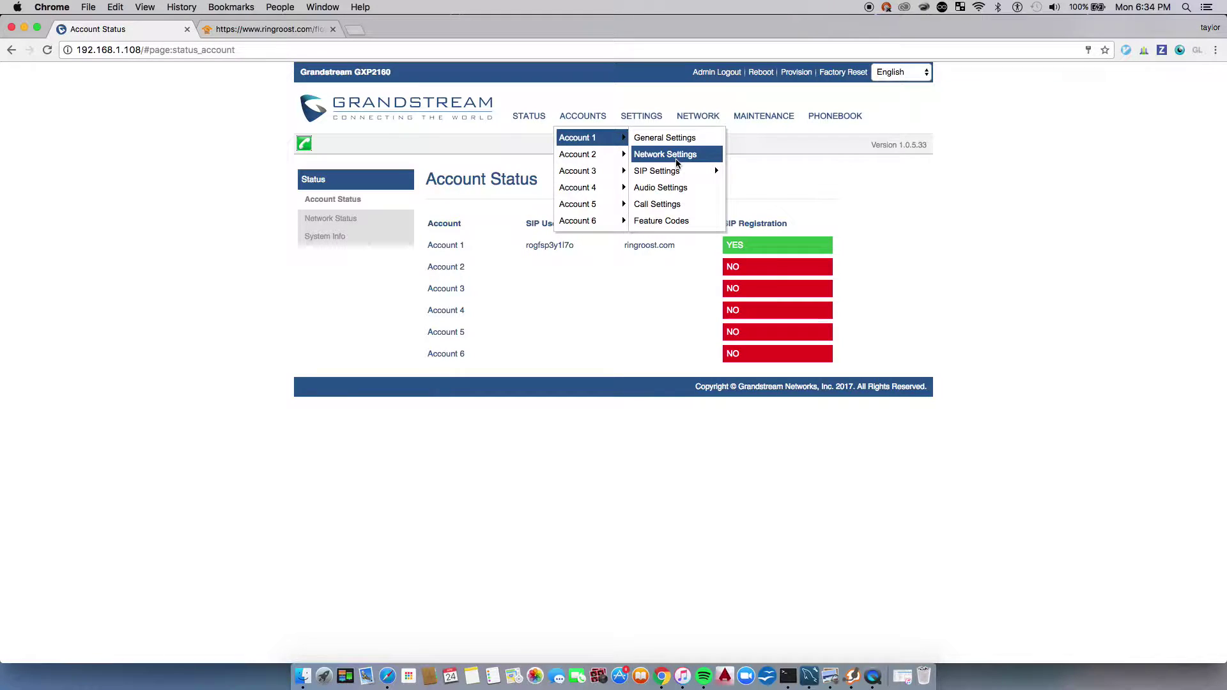
mouse_move(658, 171)
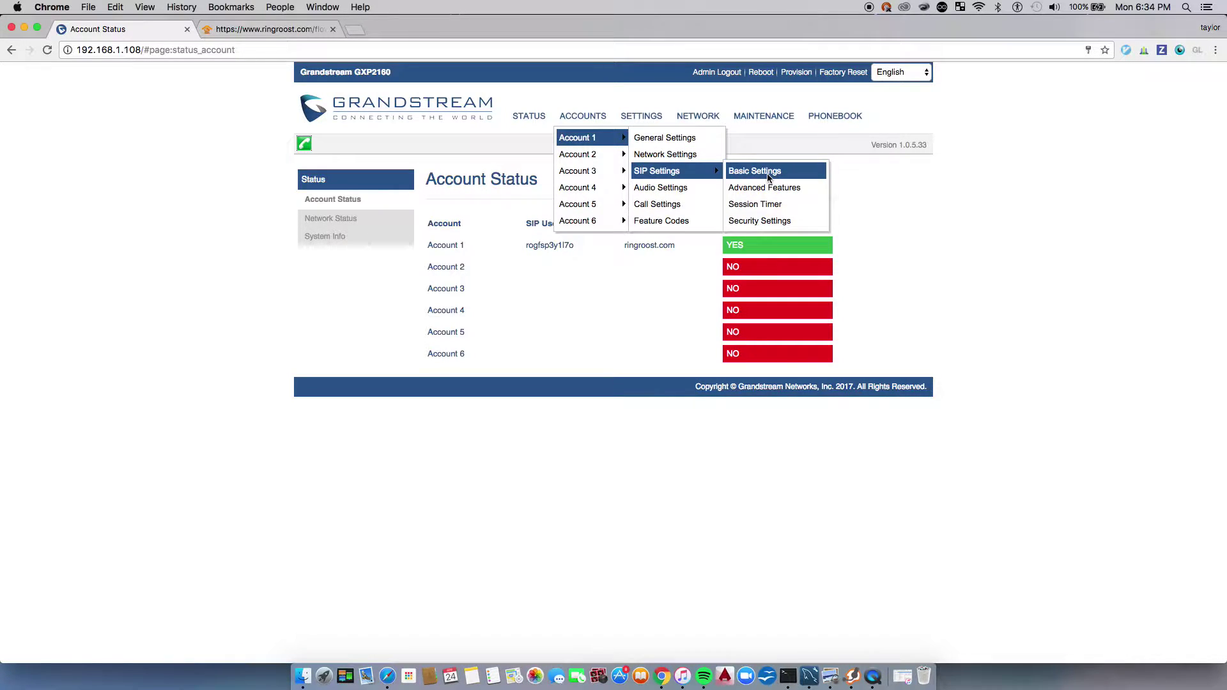
Set Account 1's Local SIP Port to 5088, save and apply, then go to General Settings
click(767, 174)
scroll(614, 341, down, 1)
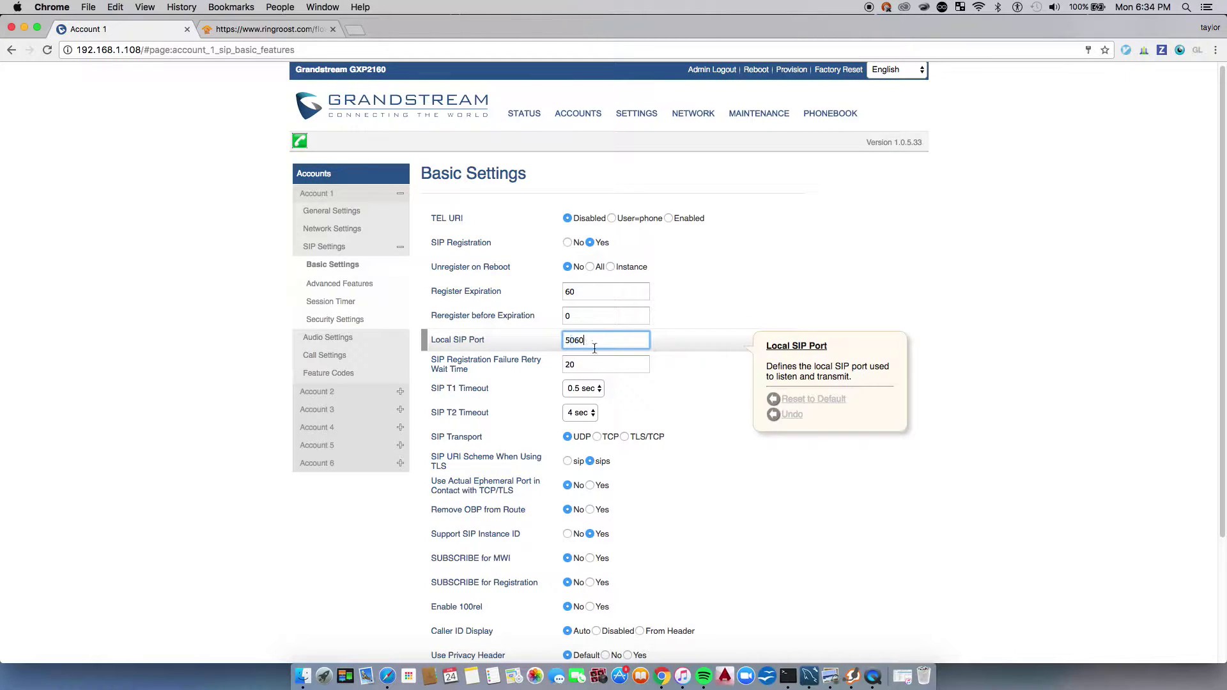
text(50)
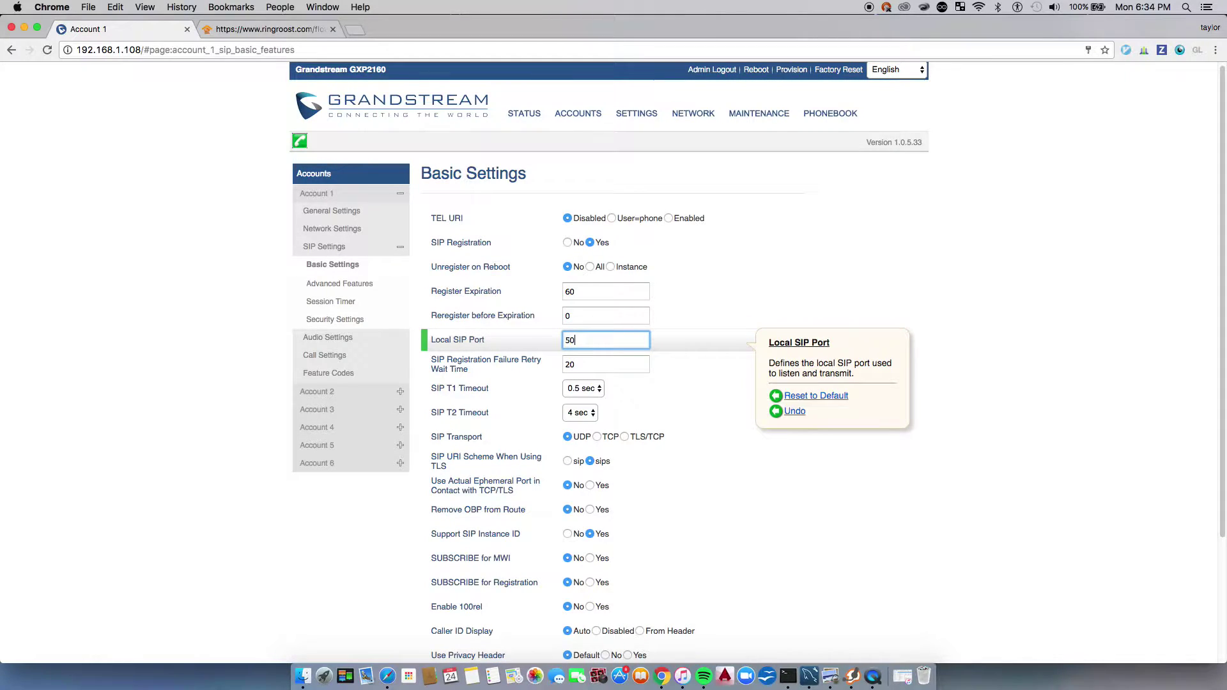
scroll(648, 365, down, 3)
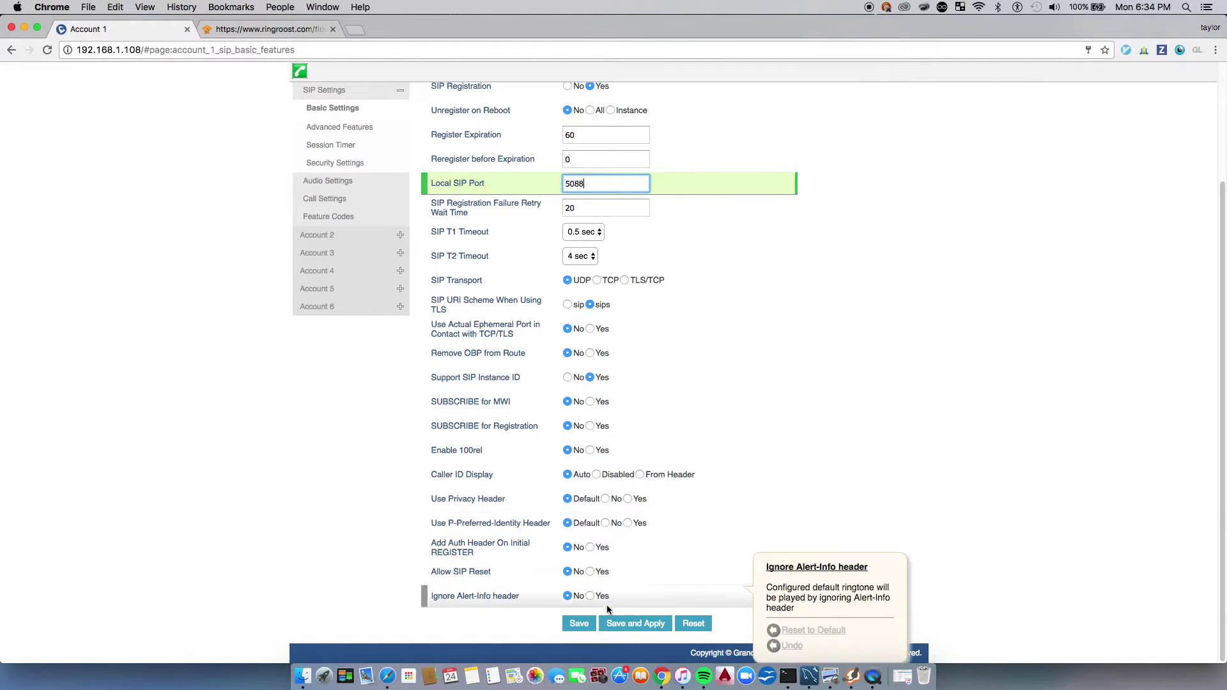
click(620, 623)
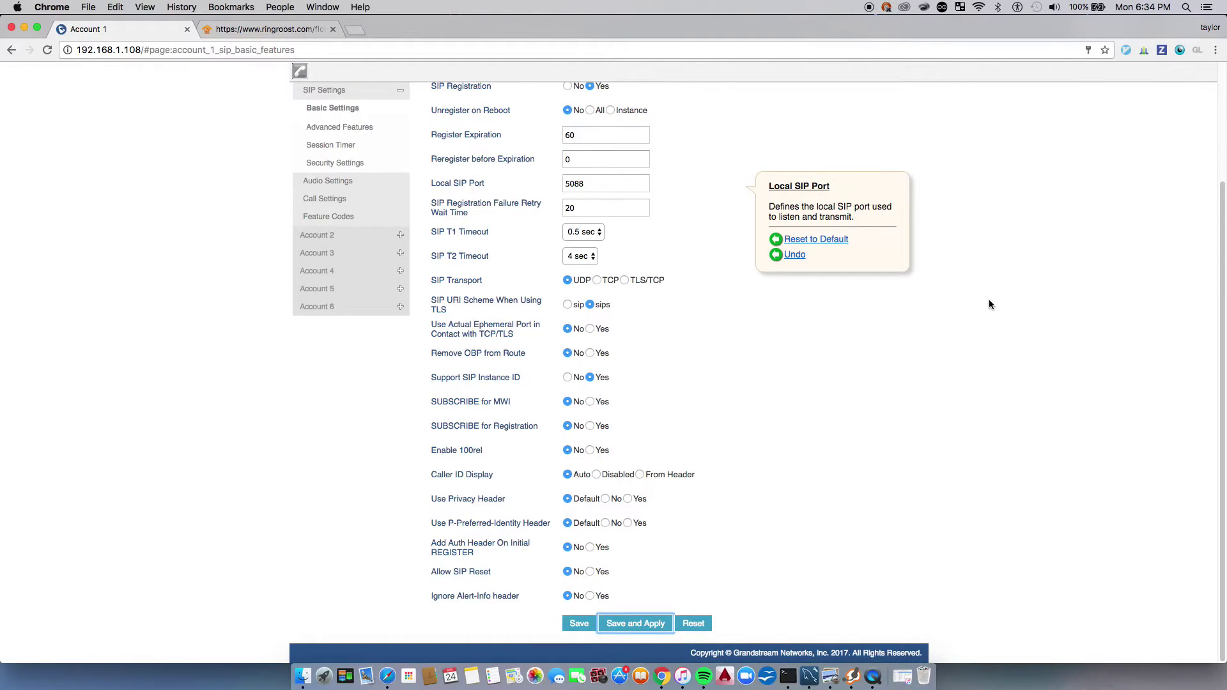
scroll(989, 299, up, 3)
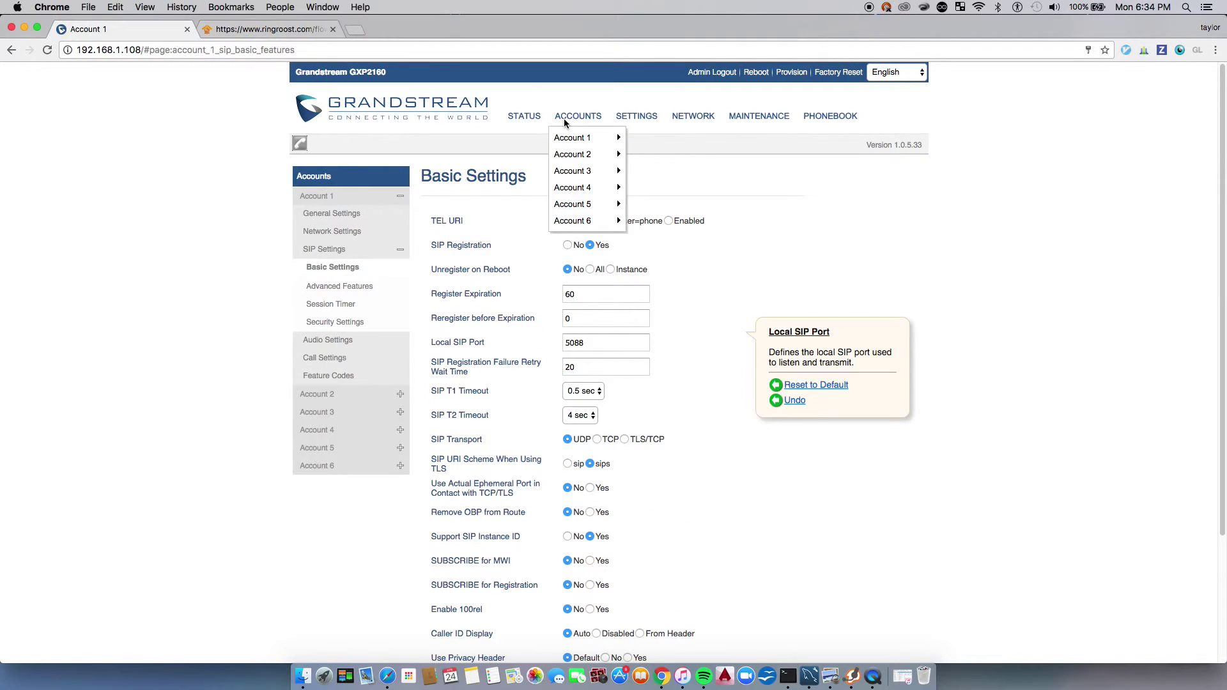
mouse_move(572, 137)
click(666, 136)
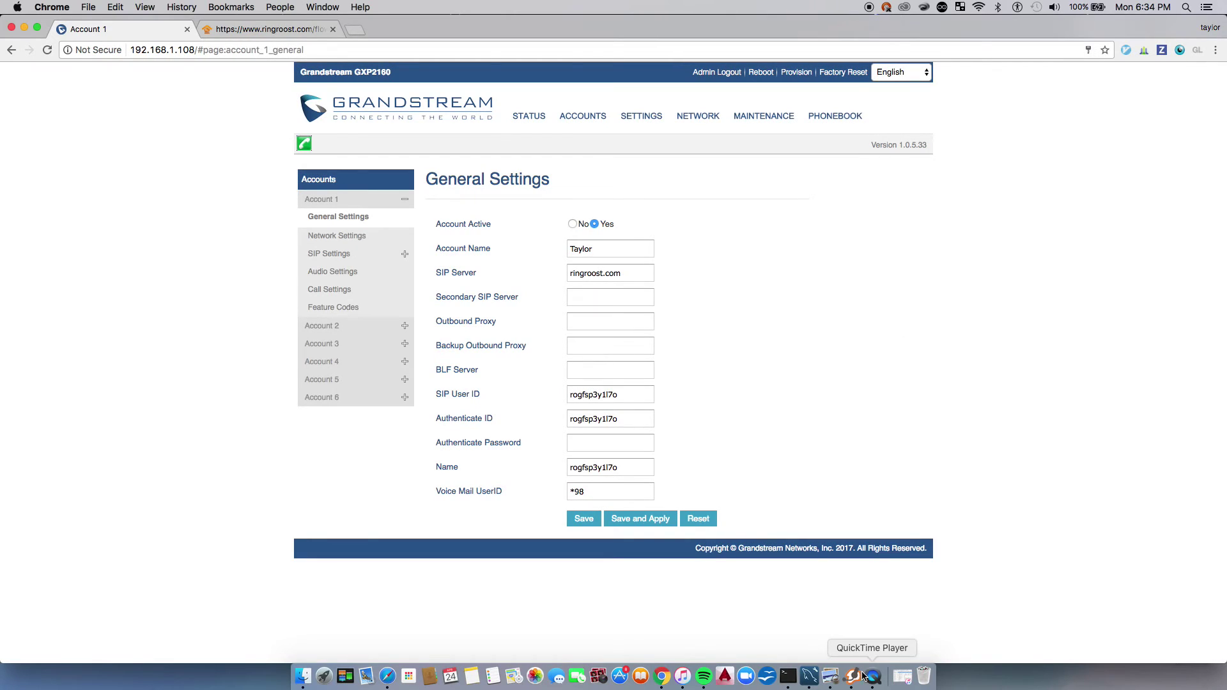